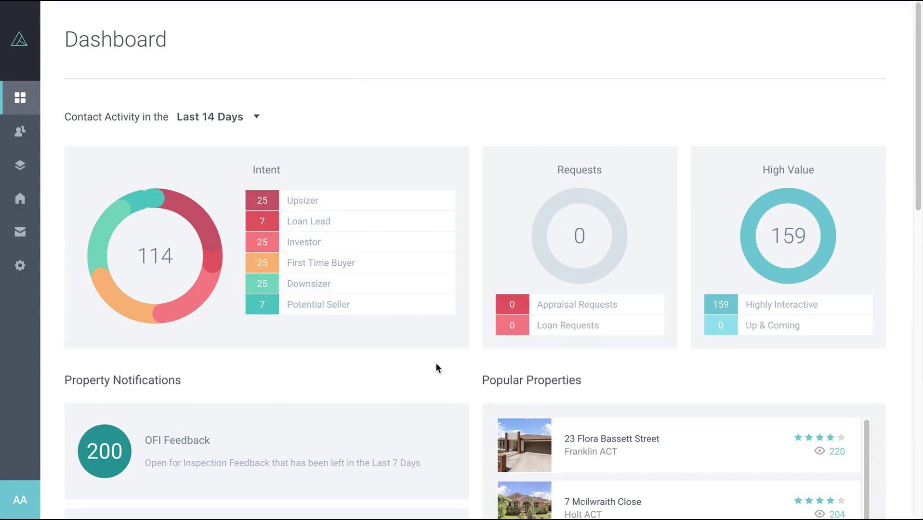
scroll(435, 369, "down", 2)
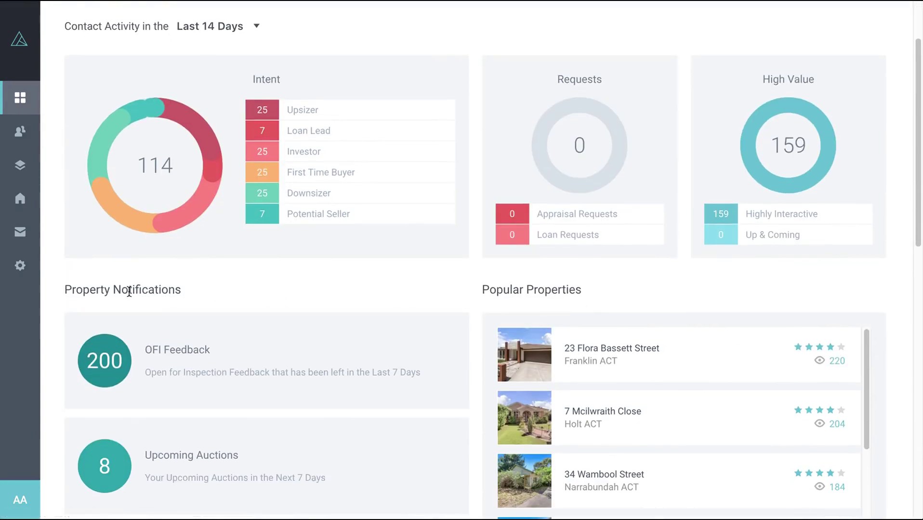
scroll(284, 289, "down", 1)
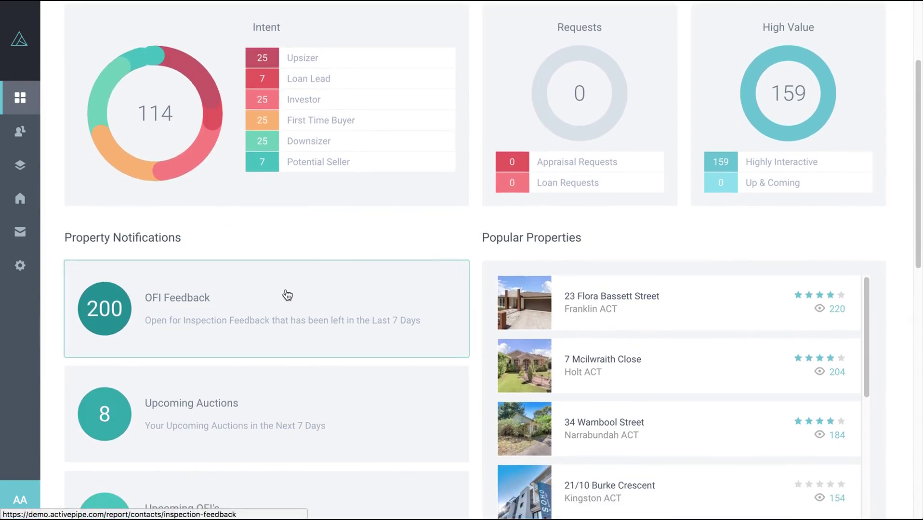
mouse_move(20, 199)
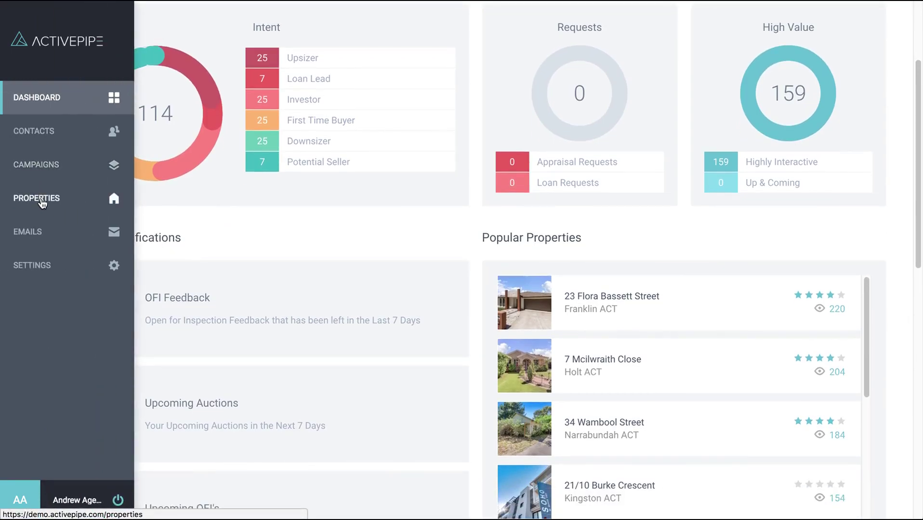
Step: Show the full Properties List of 87 current listings
left_click(40, 199)
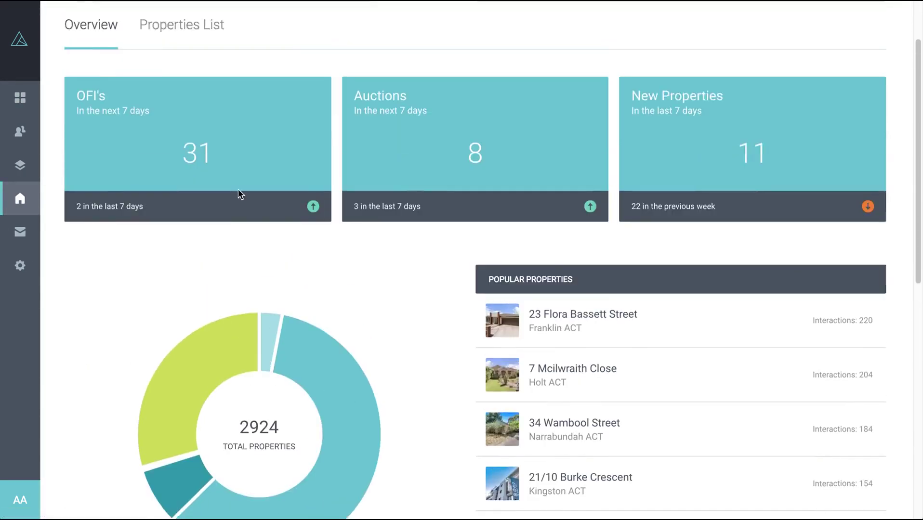
left_click(182, 91)
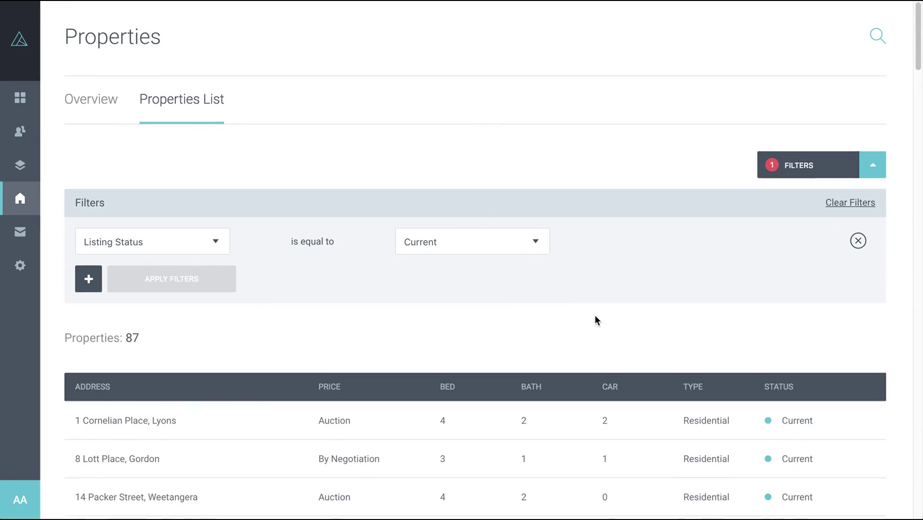
scroll(594, 315, "down", 2)
scroll(594, 315, "down", 2)
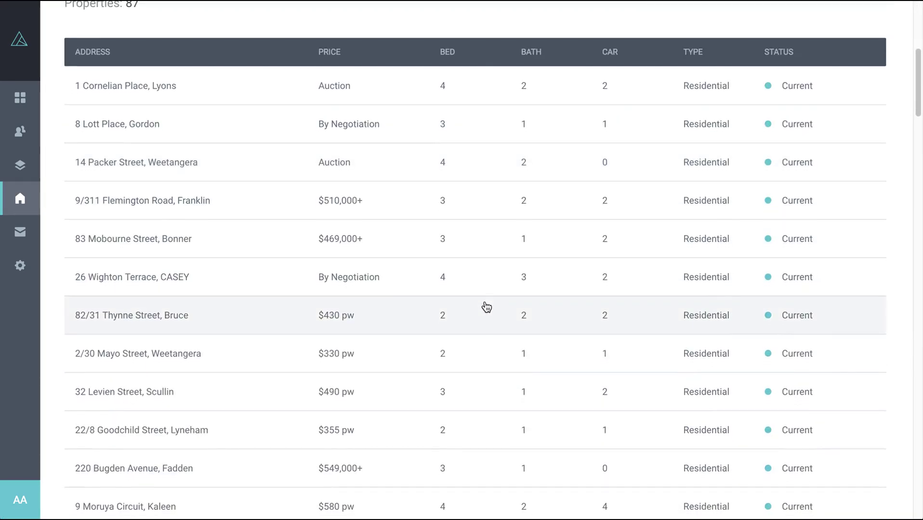
scroll(487, 307, "up", 5)
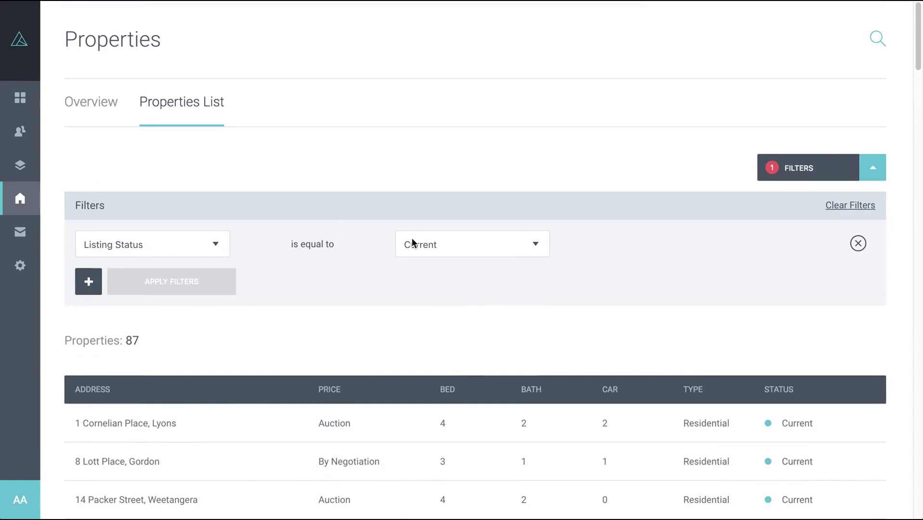
left_click(877, 38)
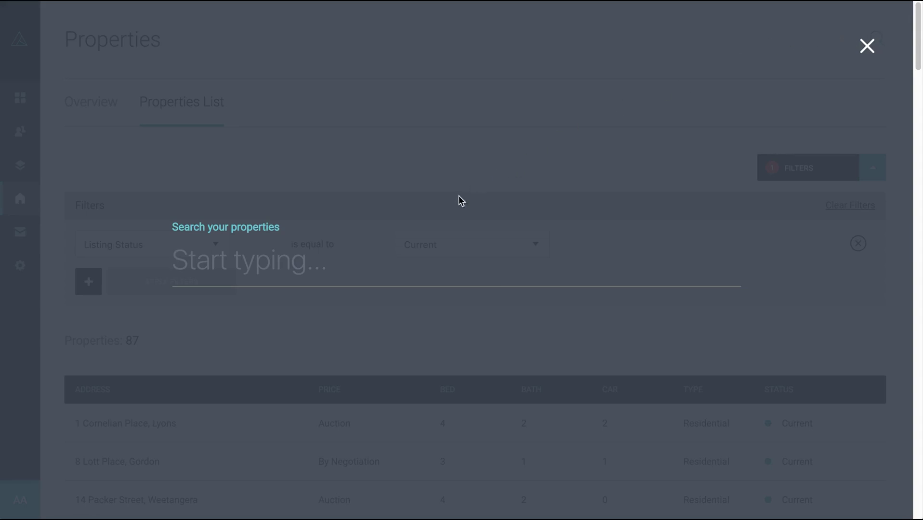
type("w")
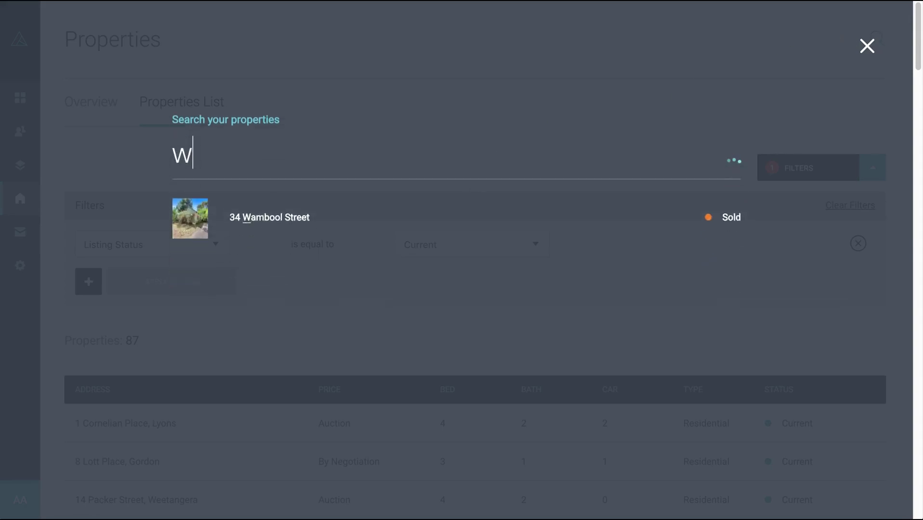
type("am")
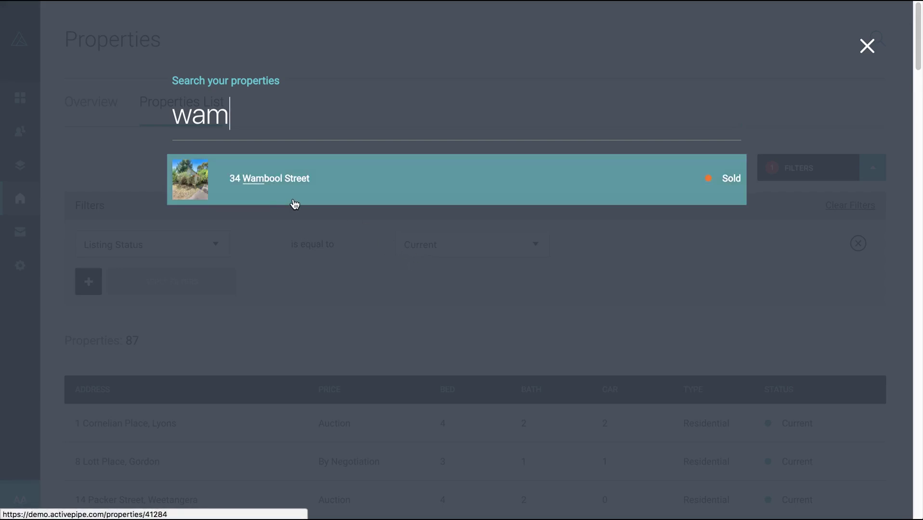
left_click(230, 179)
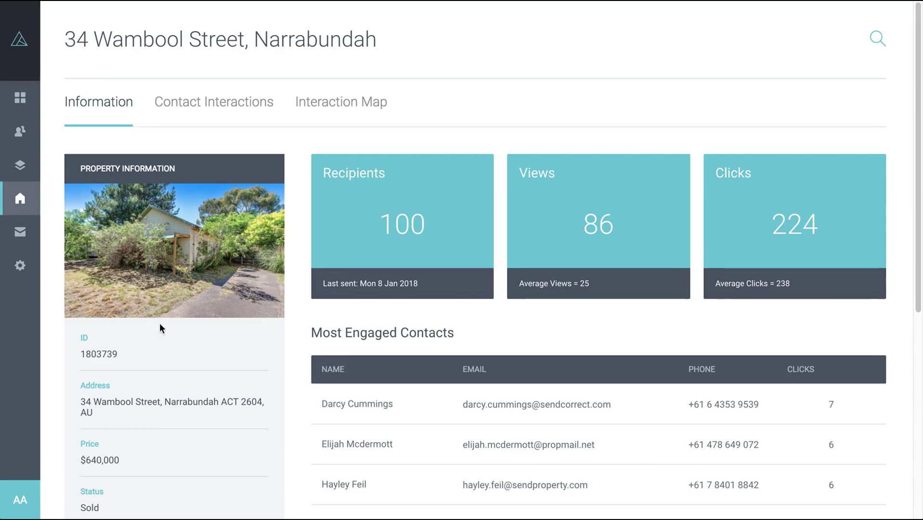
scroll(161, 389, "down", 5)
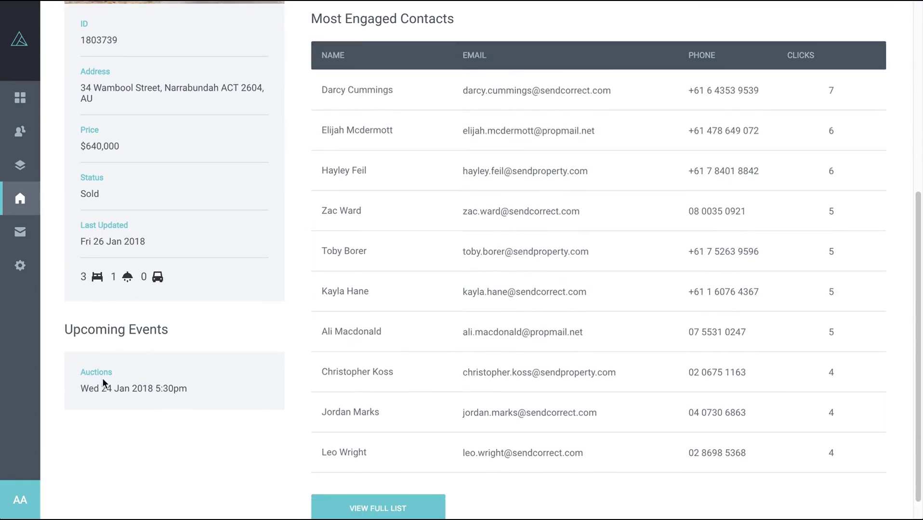
scroll(231, 328, "up", 5)
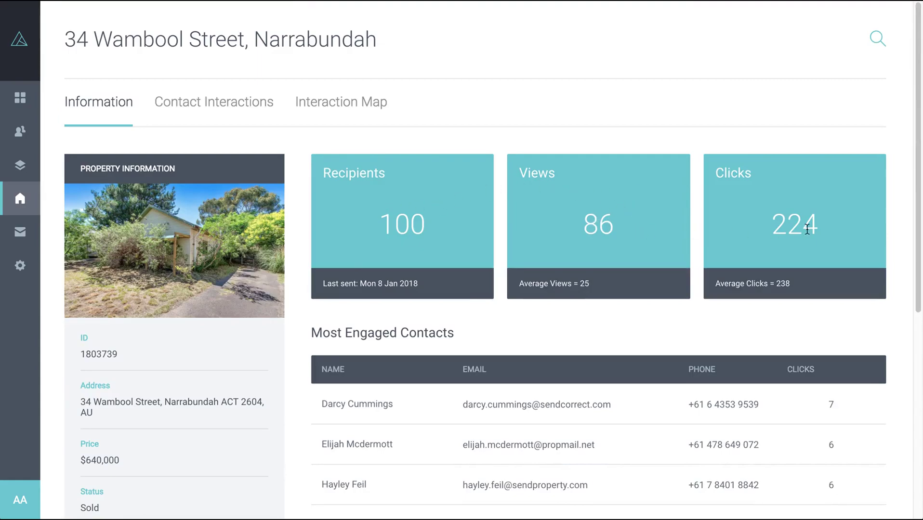
scroll(747, 216, "down", 3)
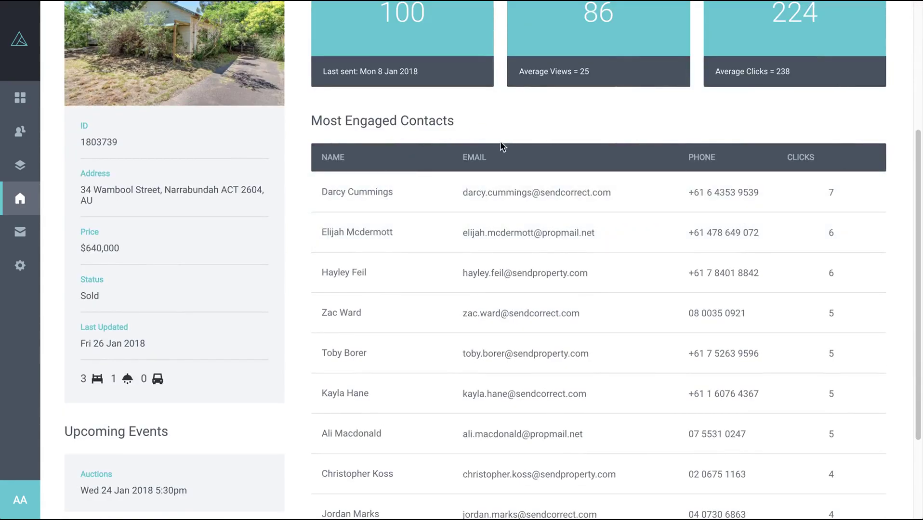
scroll(579, 160, "up", 3)
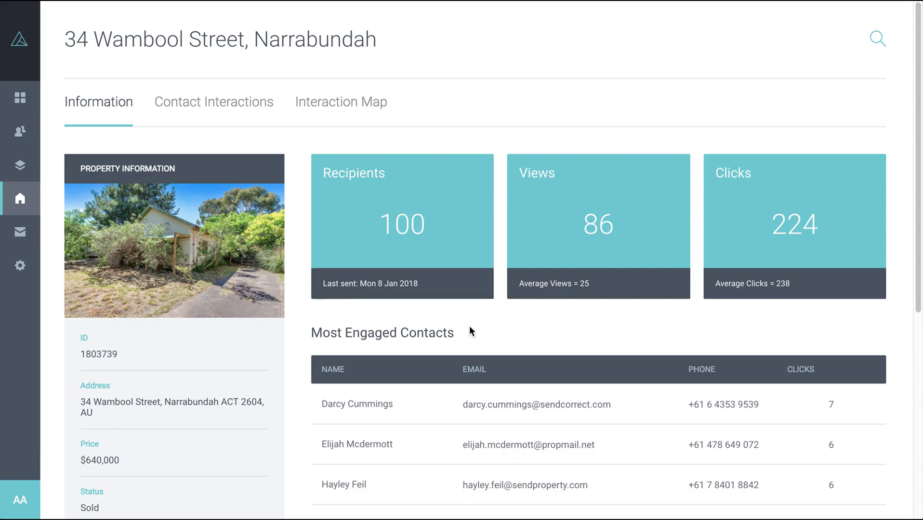
scroll(423, 320, "down", 5)
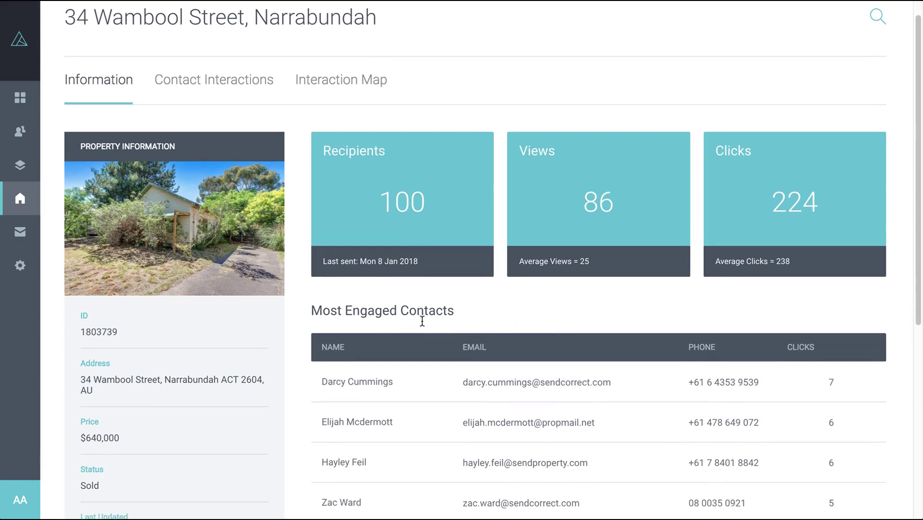
scroll(422, 326, "up", 1)
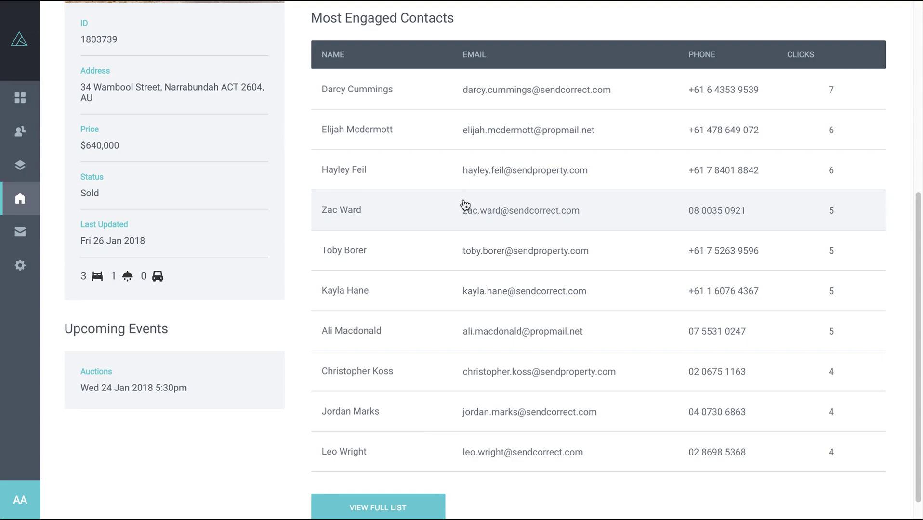
scroll(433, 231, "up", 5)
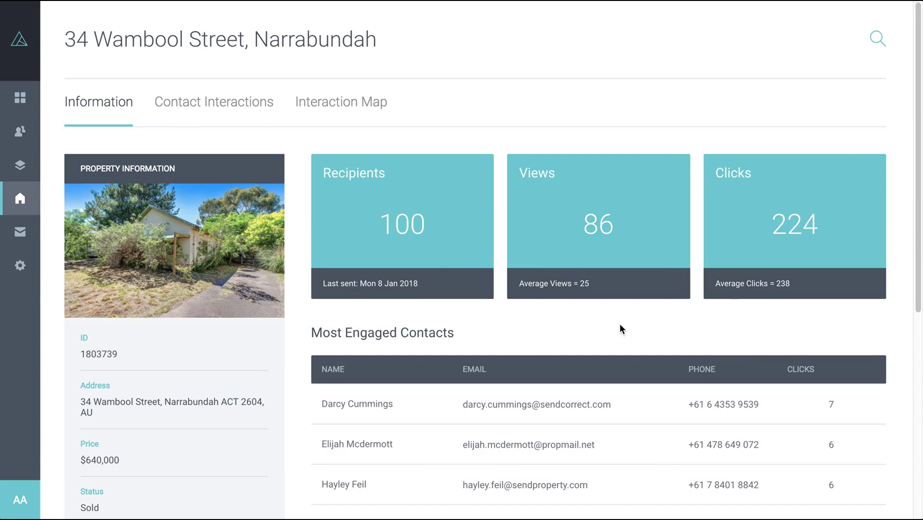
scroll(618, 324, "down", 5)
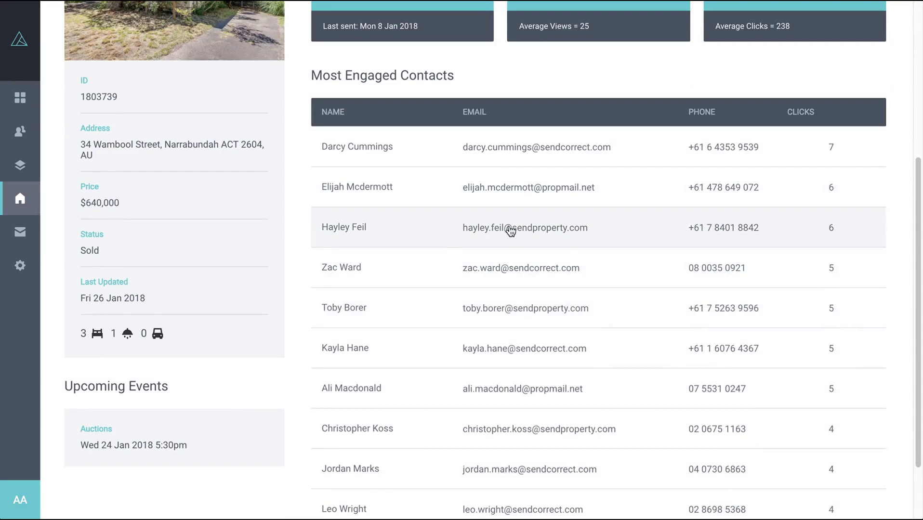
scroll(510, 231, "up", 5)
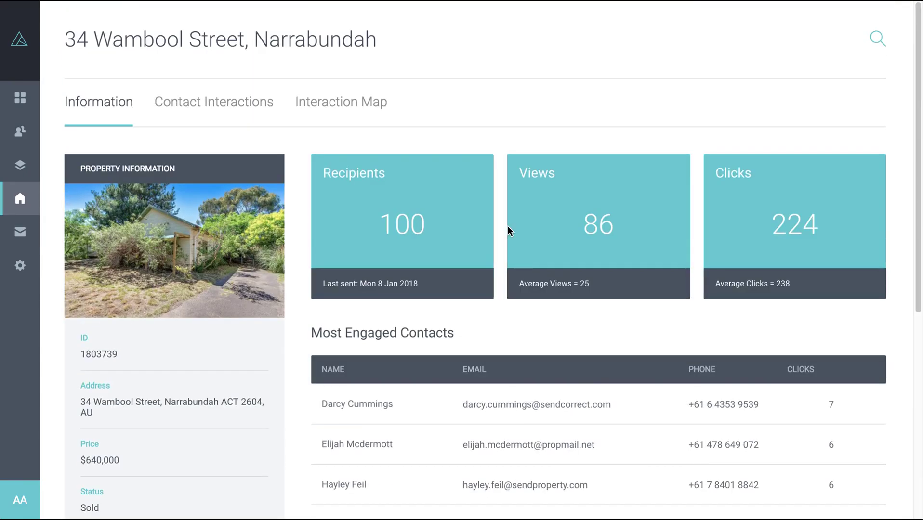
left_click(218, 107)
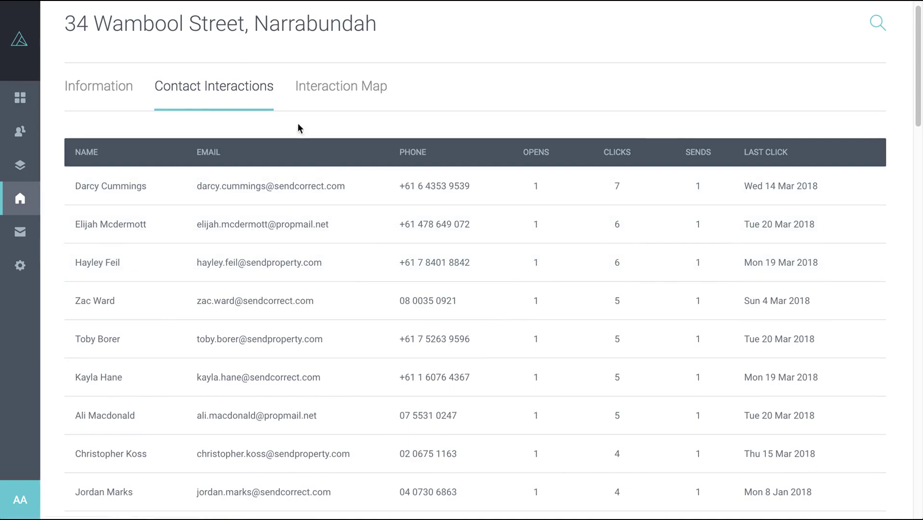
left_click(348, 92)
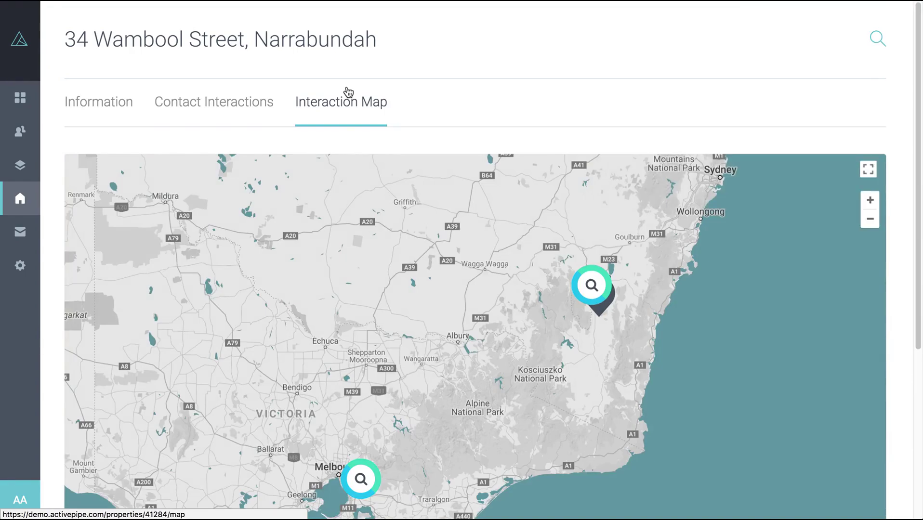
scroll(545, 230, "down", 1)
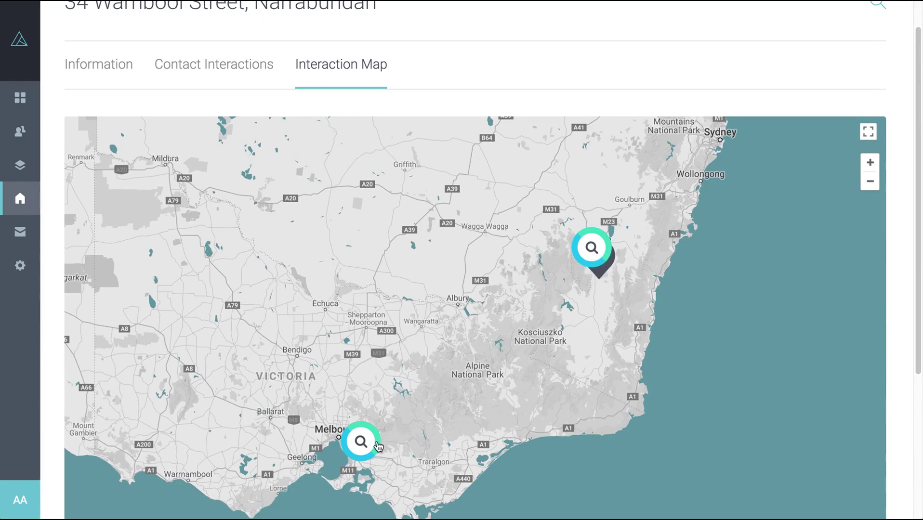
Step: Zoom the map to Canberra and view the '2' cluster's contact card, then close it
left_click(599, 249)
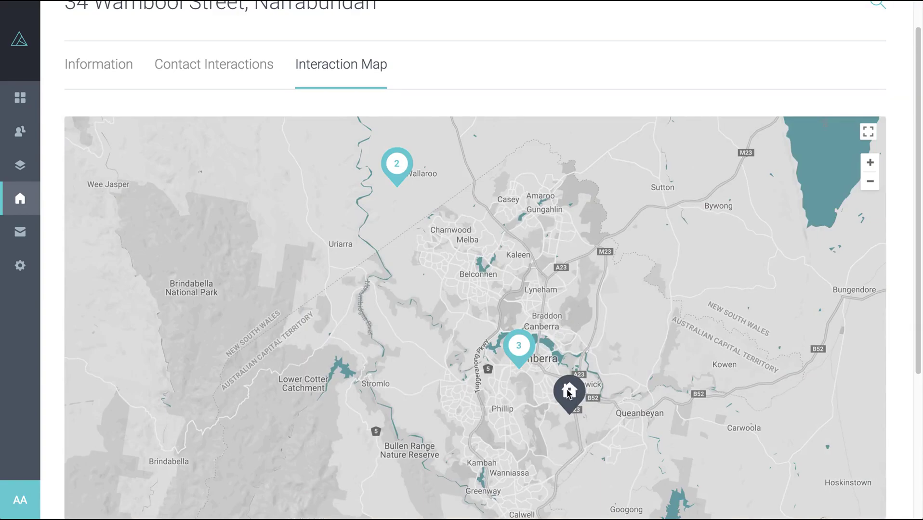
left_click(396, 164)
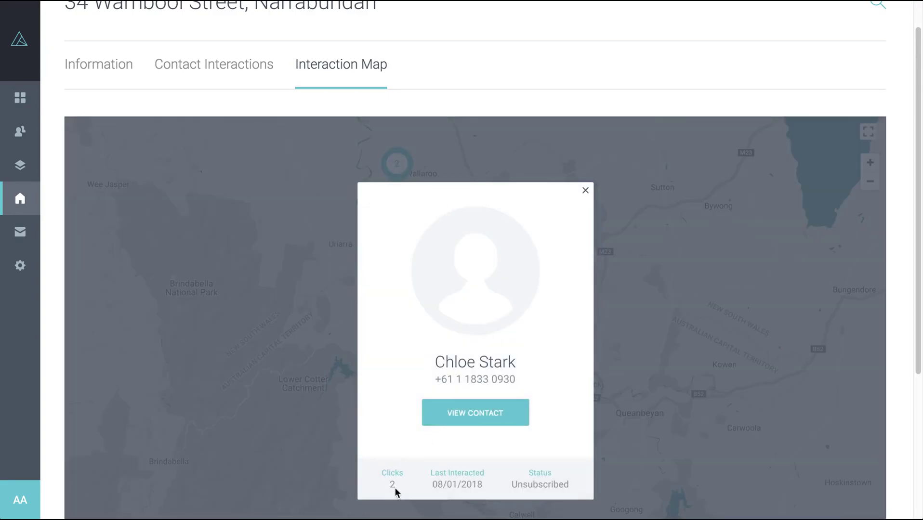
left_click(583, 191)
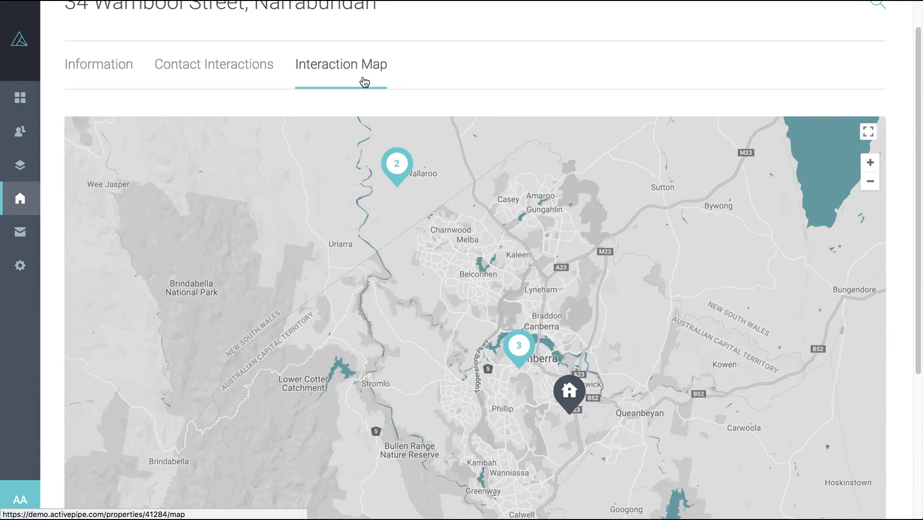
Step: Return to the property's Information tab, then go back to the Dashboard
left_click(98, 71)
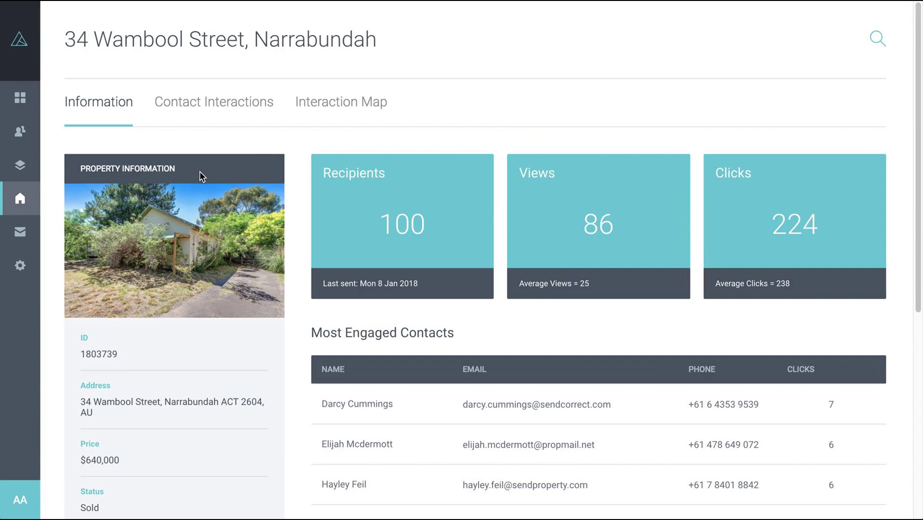
mouse_move(20, 98)
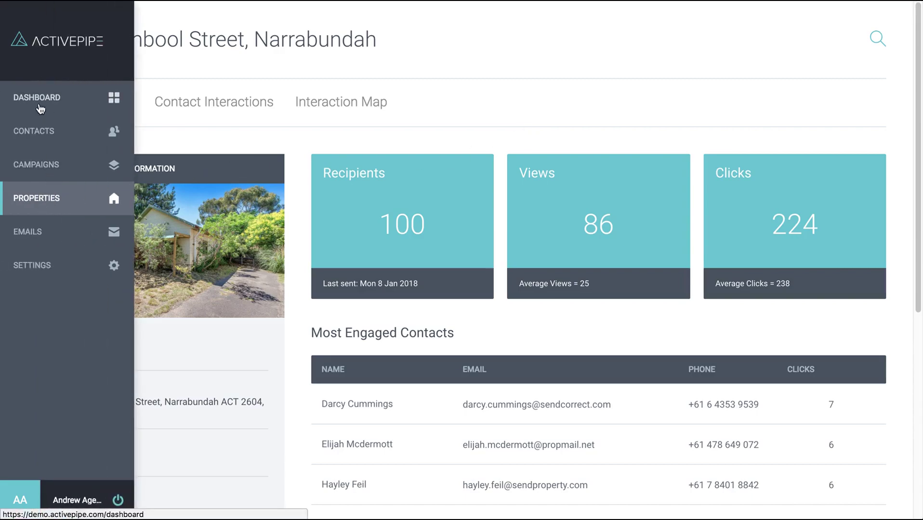
left_click(40, 108)
scroll(244, 259, "down", 1)
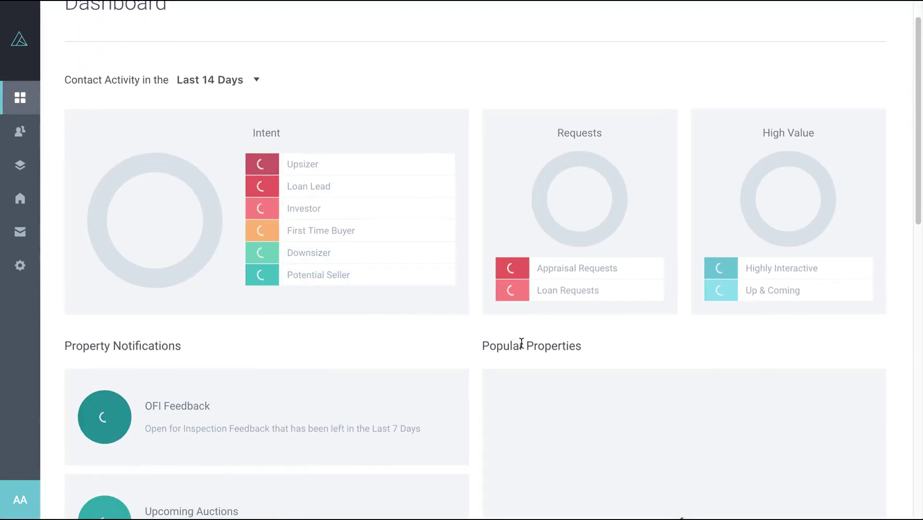
scroll(326, 346, "down", 5)
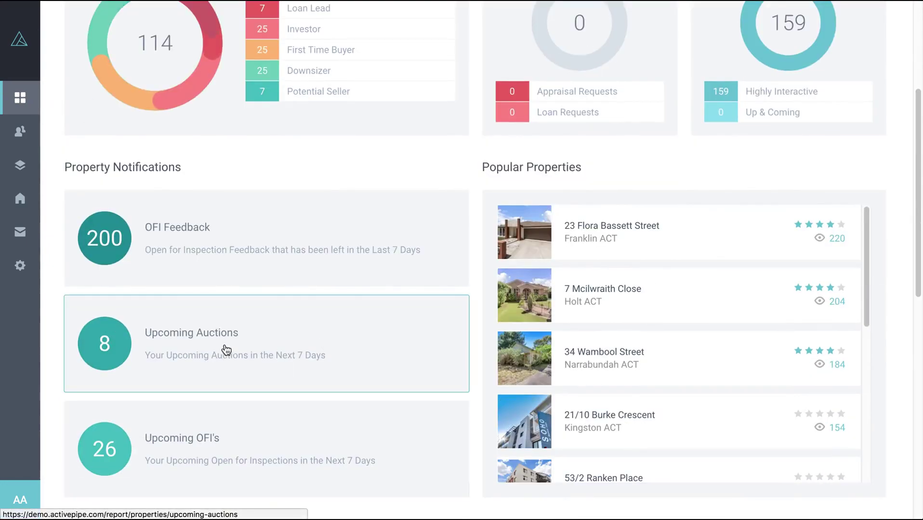